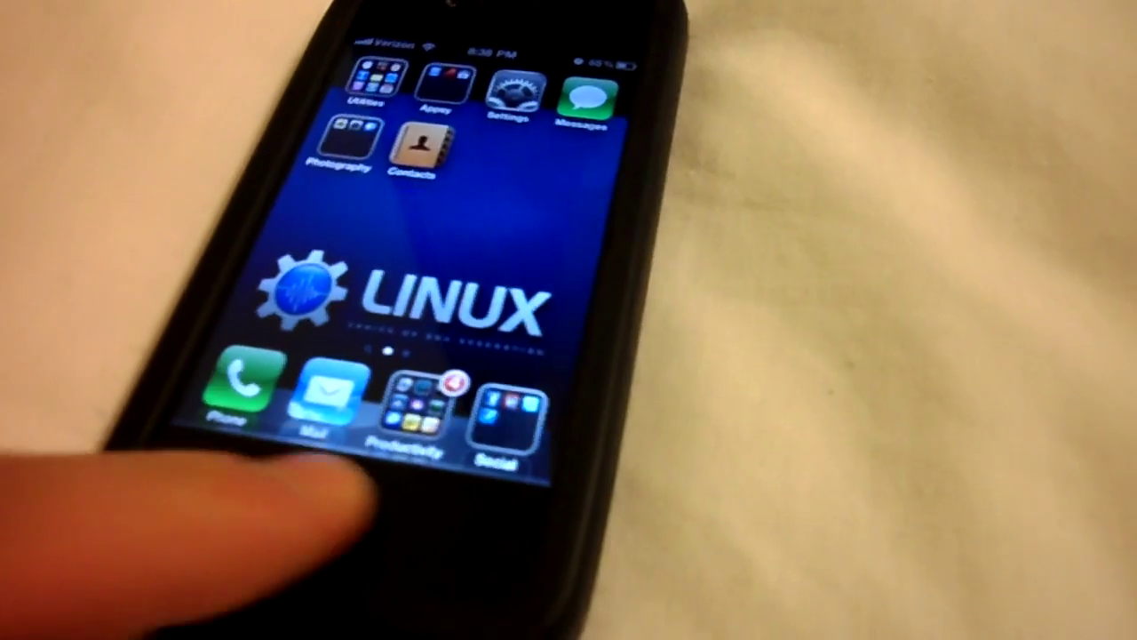
Bring up the recent-apps bar and swipe through its pages, returning to the first page.
double_click(342, 513)
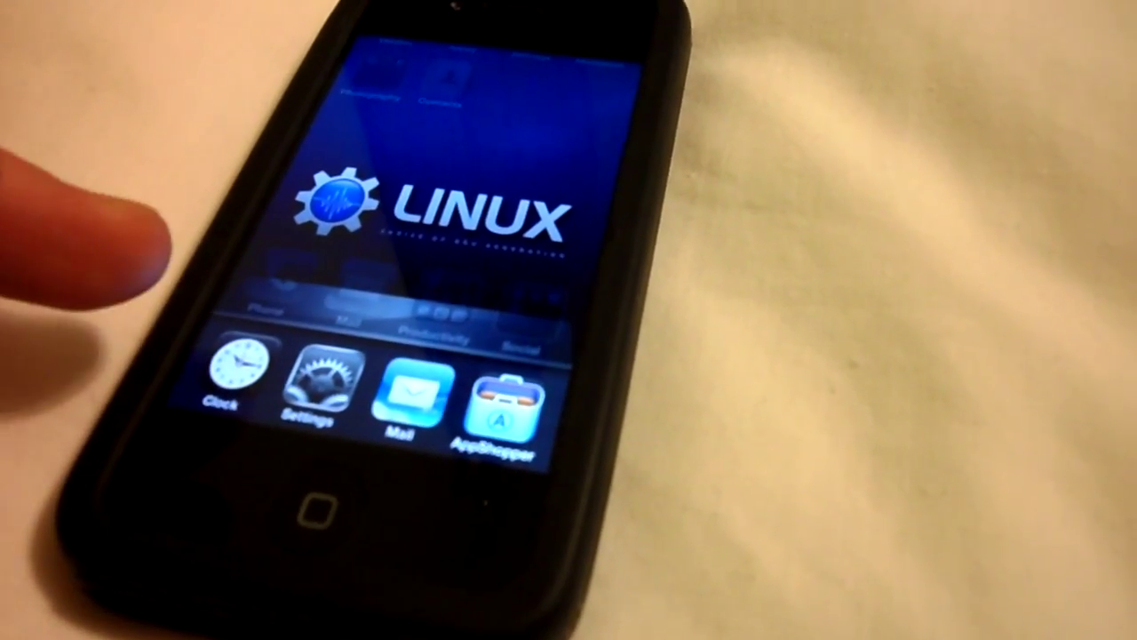
left_click_drag(417, 373, 205, 373)
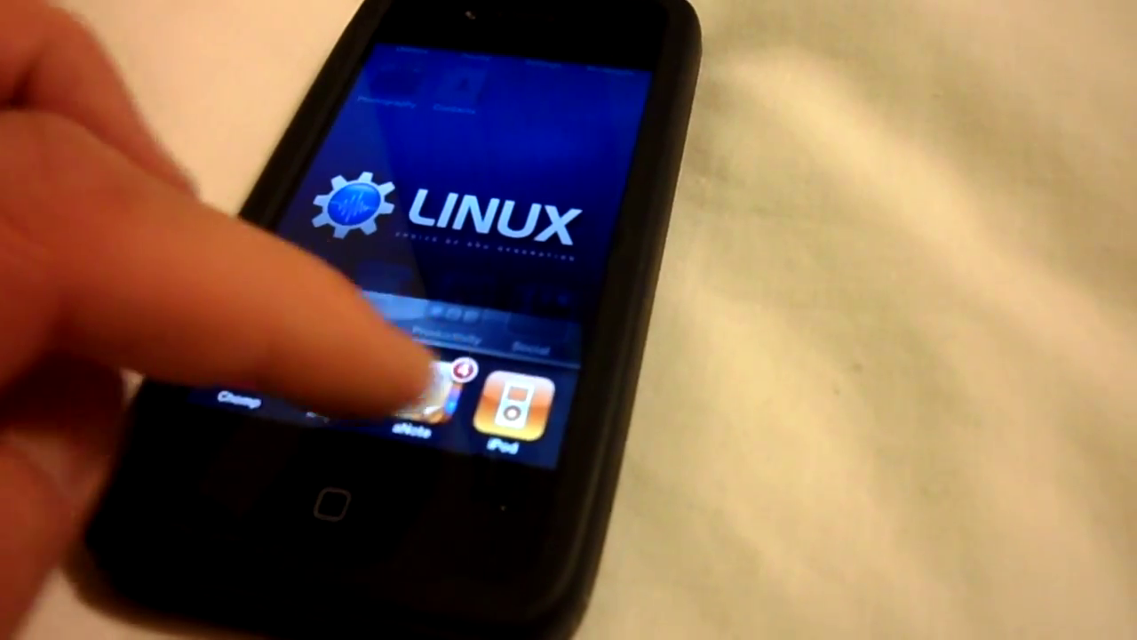
mouse_move(418, 382)
left_mouse_down()
mouse_move(249, 356)
mouse_move(426, 373)
left_mouse_up()
left_click_drag(248, 373, 444, 373)
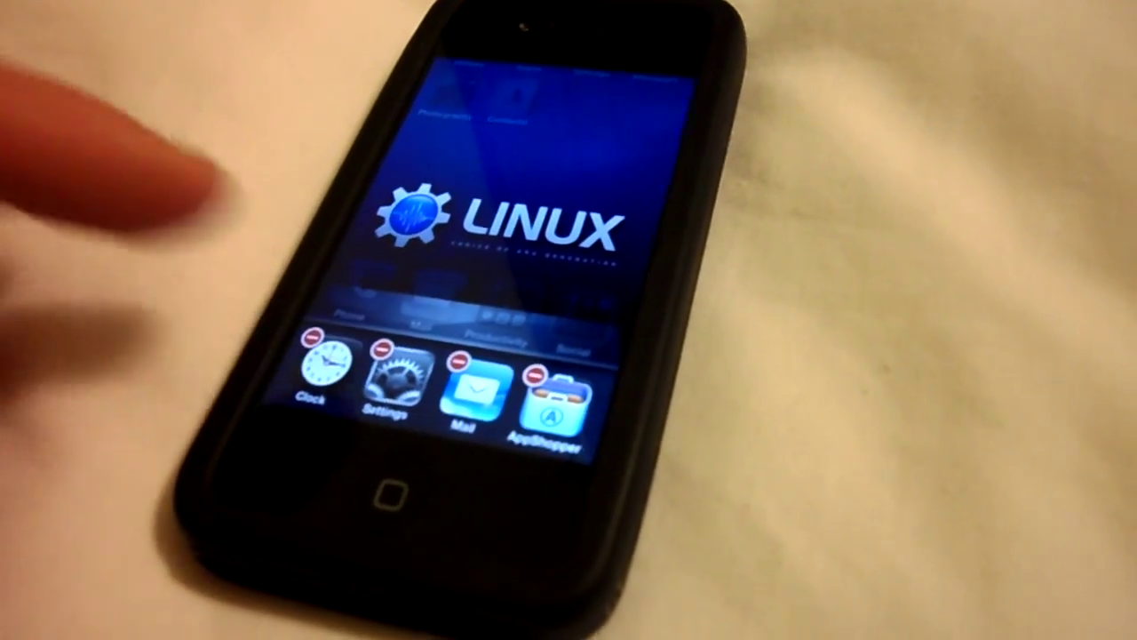
Quit Settings, Mail and AppShopper from the first page of the recent-apps bar.
left_click(382, 348)
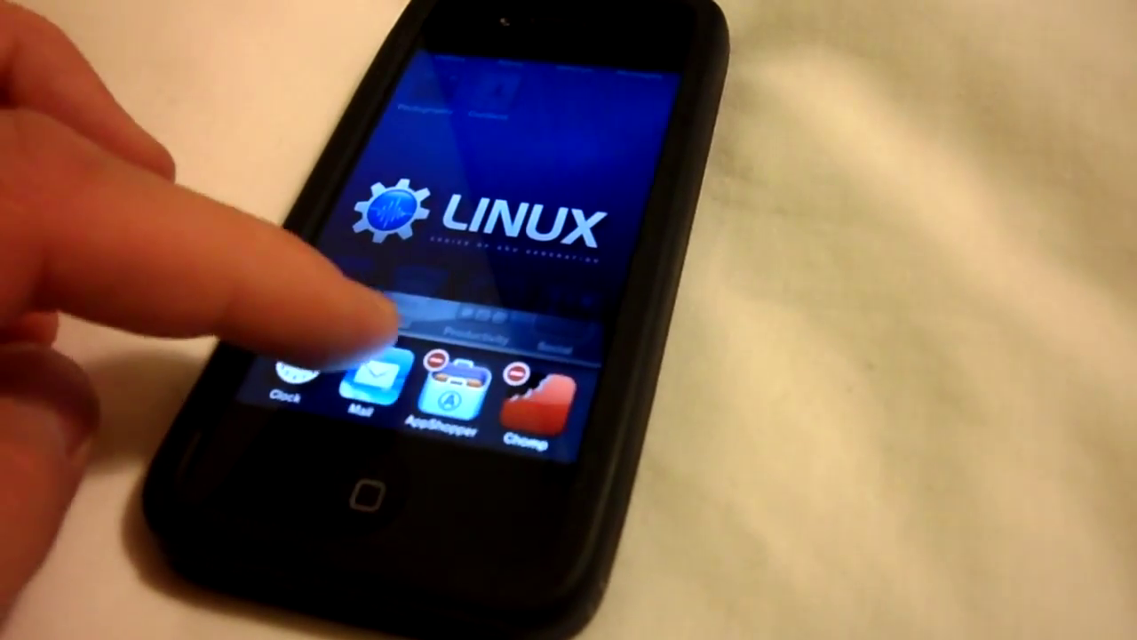
left_click(360, 351)
left_click(364, 355)
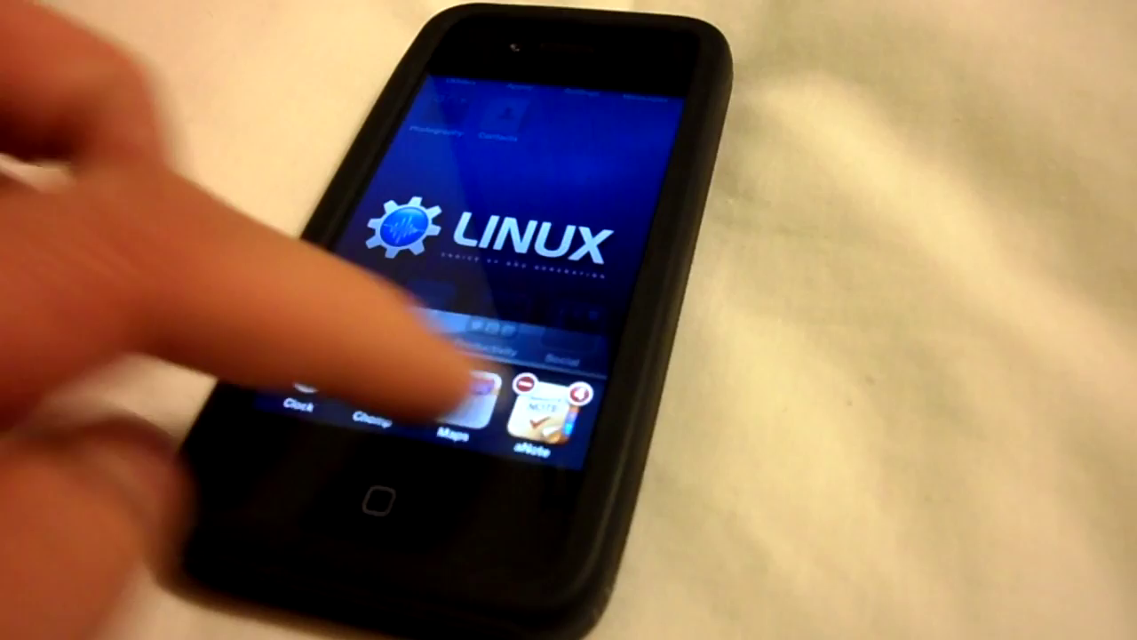
On the next page, quit Speed Test, Pulse News, YouTube, Skype and smartr.
left_click_drag(497, 400, 303, 391)
left_click(439, 373)
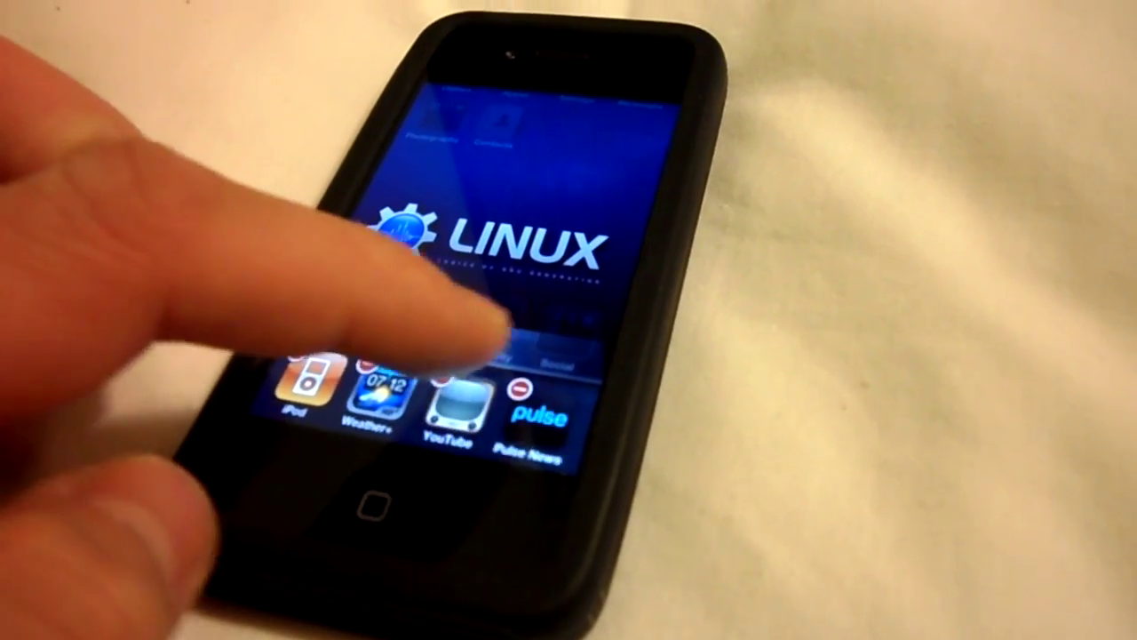
left_click(520, 388)
left_click(442, 379)
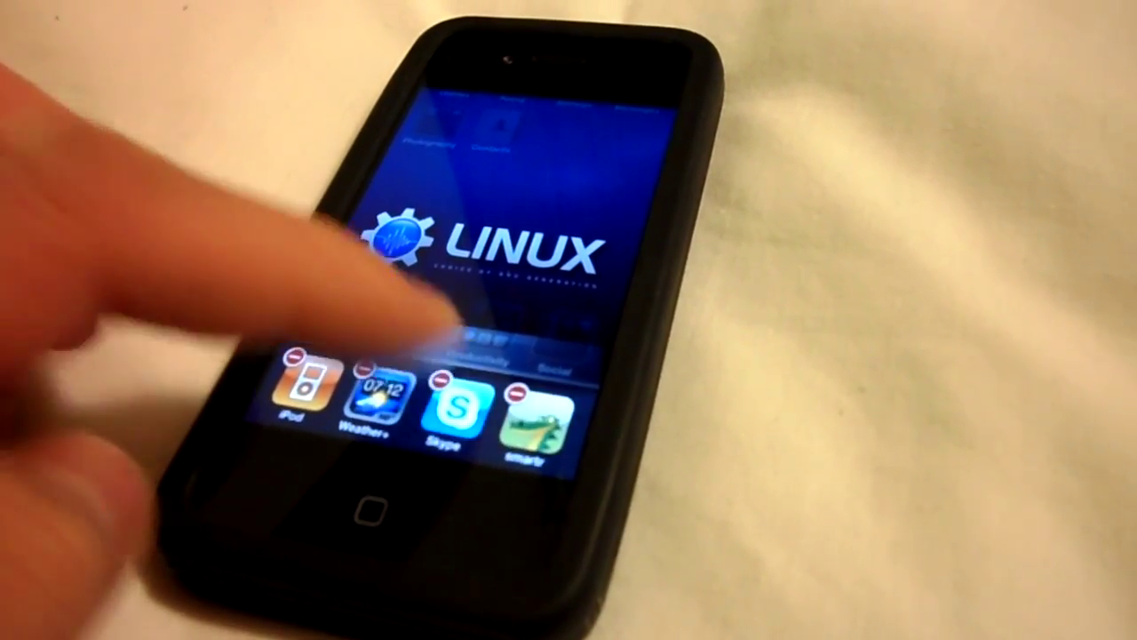
left_click(439, 380)
left_click(442, 378)
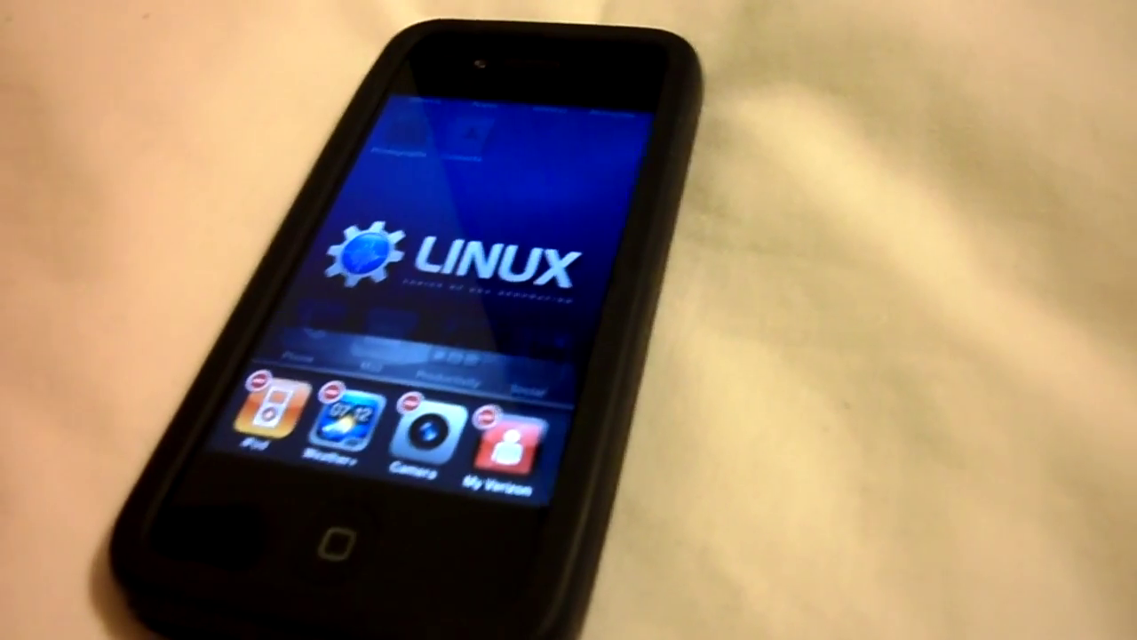